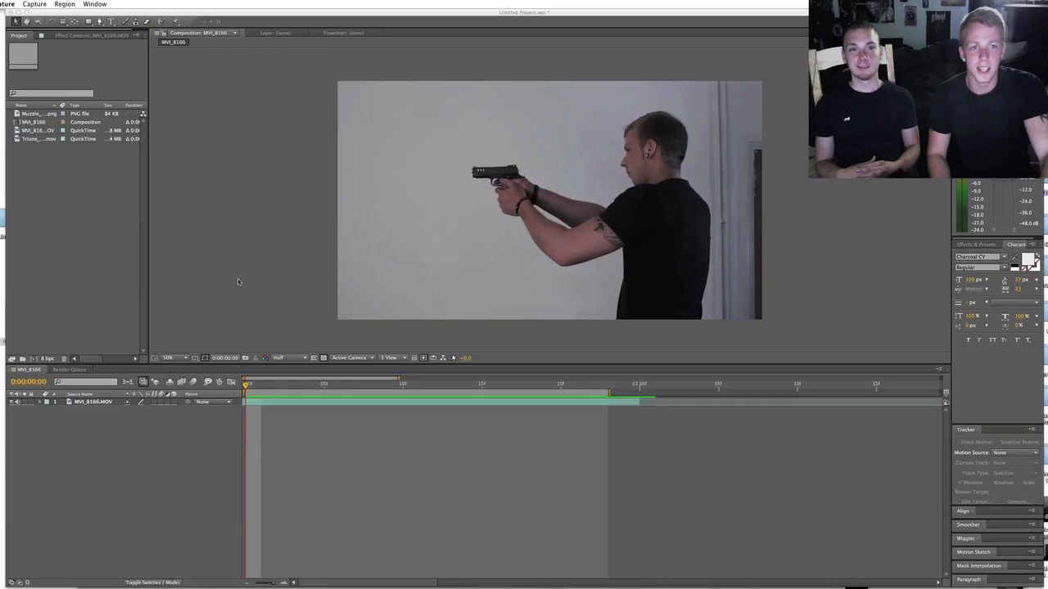
# - Add the Muzzle_Flash_Side.png image to the comp and squash it narrower horizontally
pyautogui.click(113, 156)
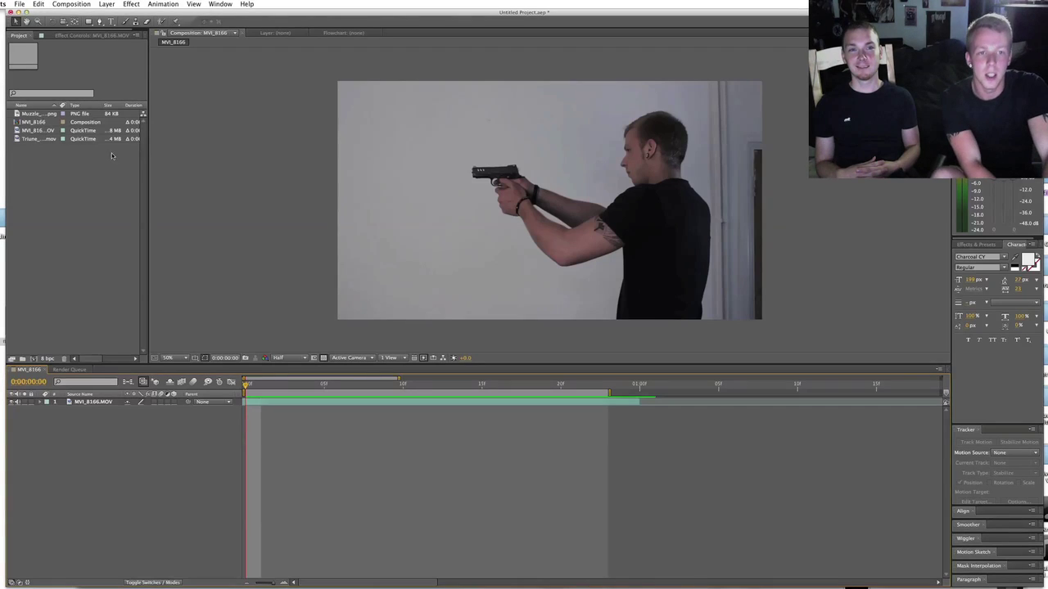
pyautogui.moveTo(23, 114); pyautogui.dragTo(444, 187)
pyautogui.moveTo(543, 182); pyautogui.dragTo(482, 193)
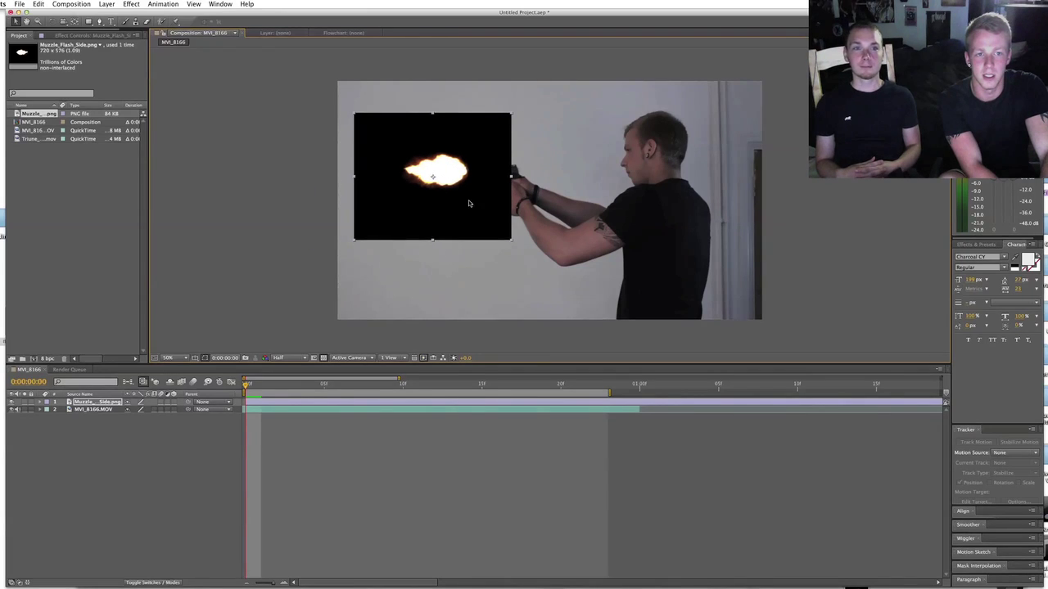
# - Set the muzzle flash layer to Screen blending so its black background disappears
pyautogui.rightClick(106, 402)
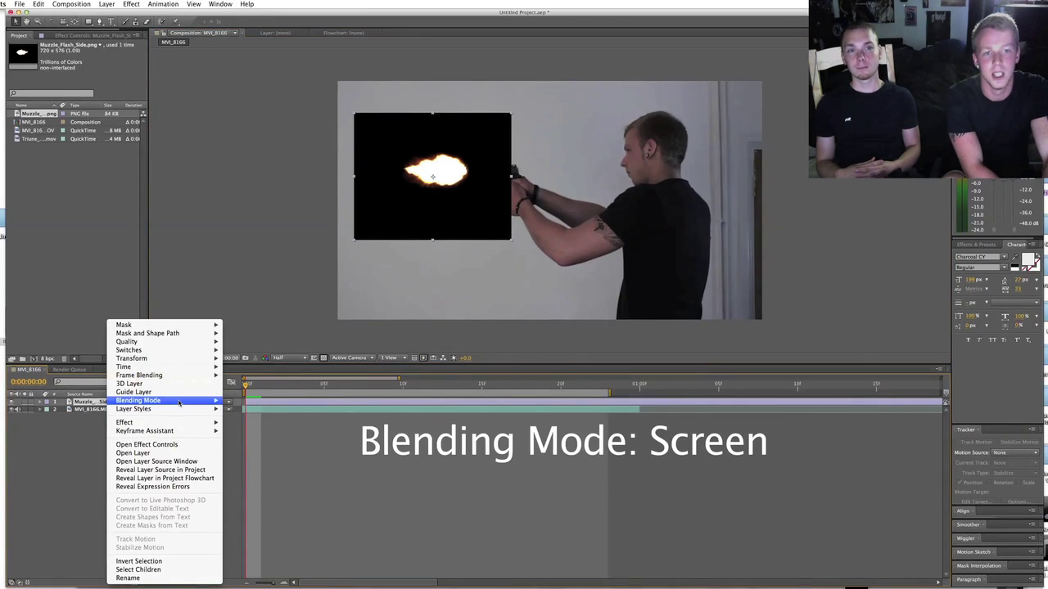
pyautogui.moveTo(219, 401)
pyautogui.click(243, 333)
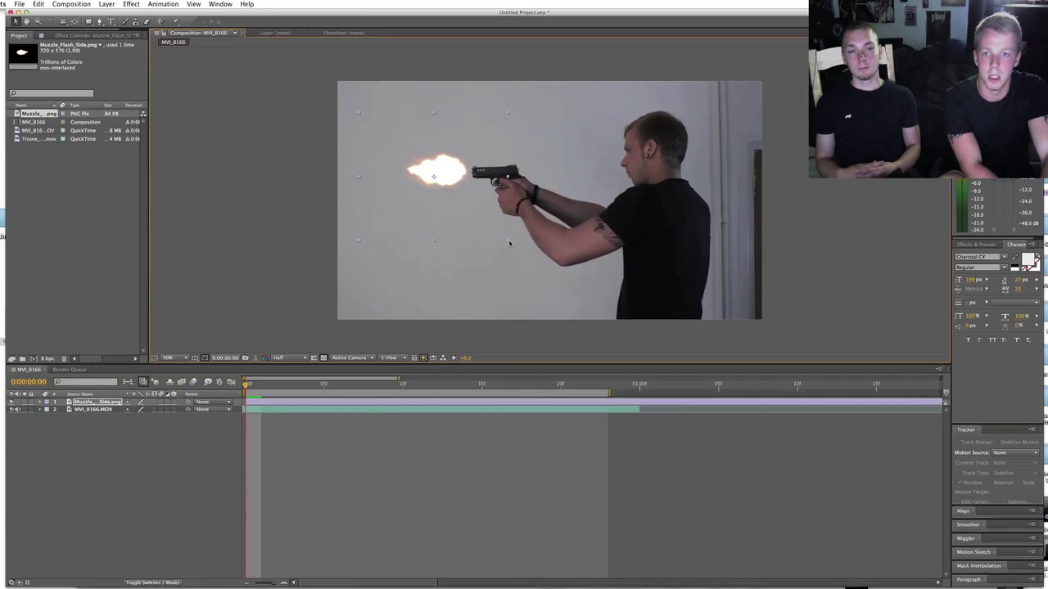
# - Nudge the muzzle flash onto the barrel and give it a Gaussian Blur of 4.8
pyautogui.moveTo(508, 240); pyautogui.dragTo(514, 241)
pyautogui.click(132, 5)
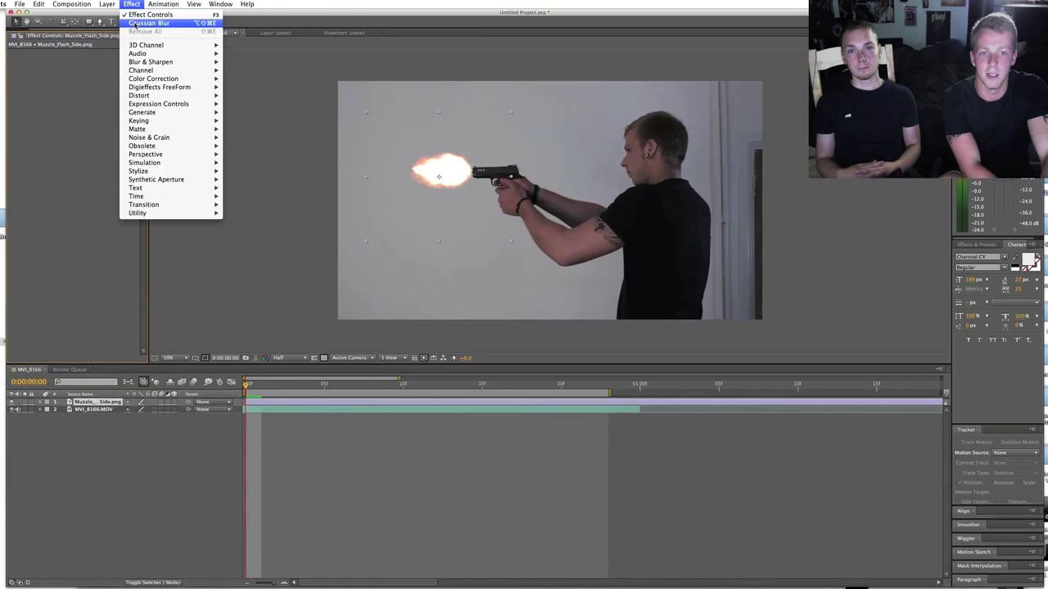
pyautogui.click(136, 23)
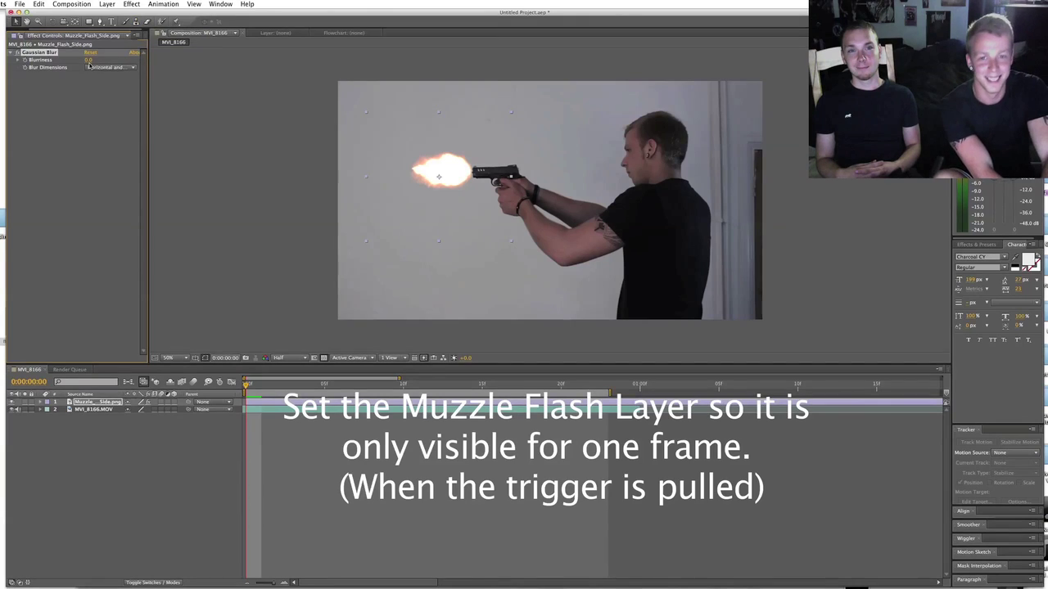
pyautogui.click(240, 155)
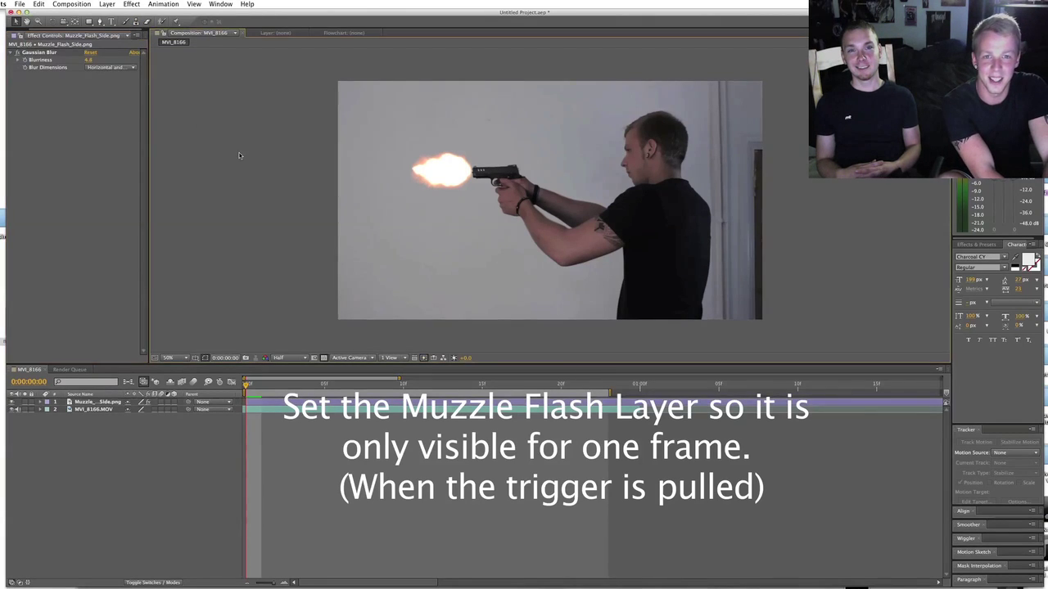
# - Lower the muzzle flash layer's Opacity to 45%
pyautogui.click(94, 402)
pyautogui.press('t')
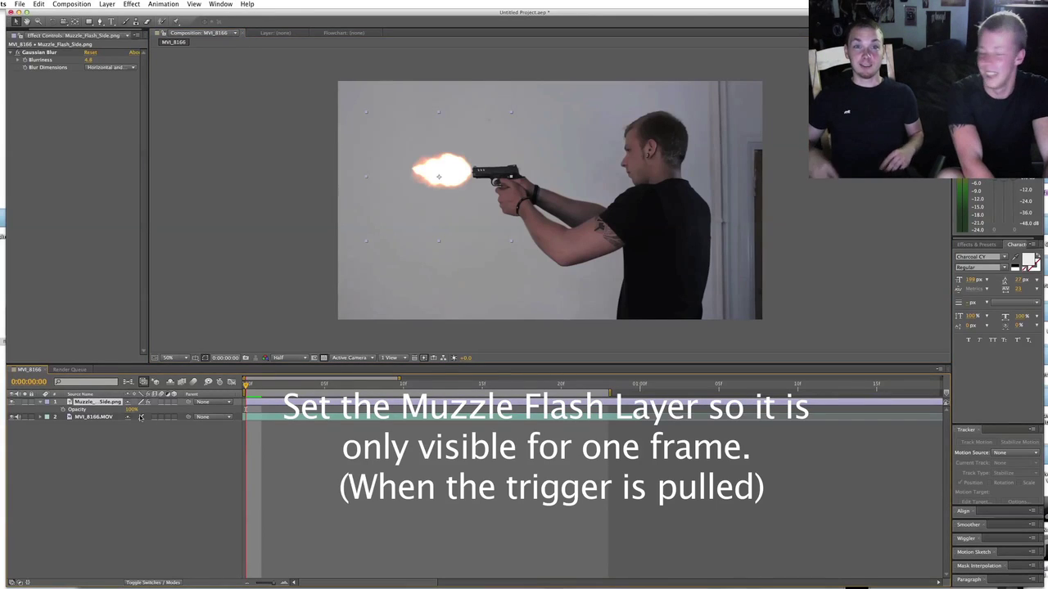
pyautogui.click(132, 410)
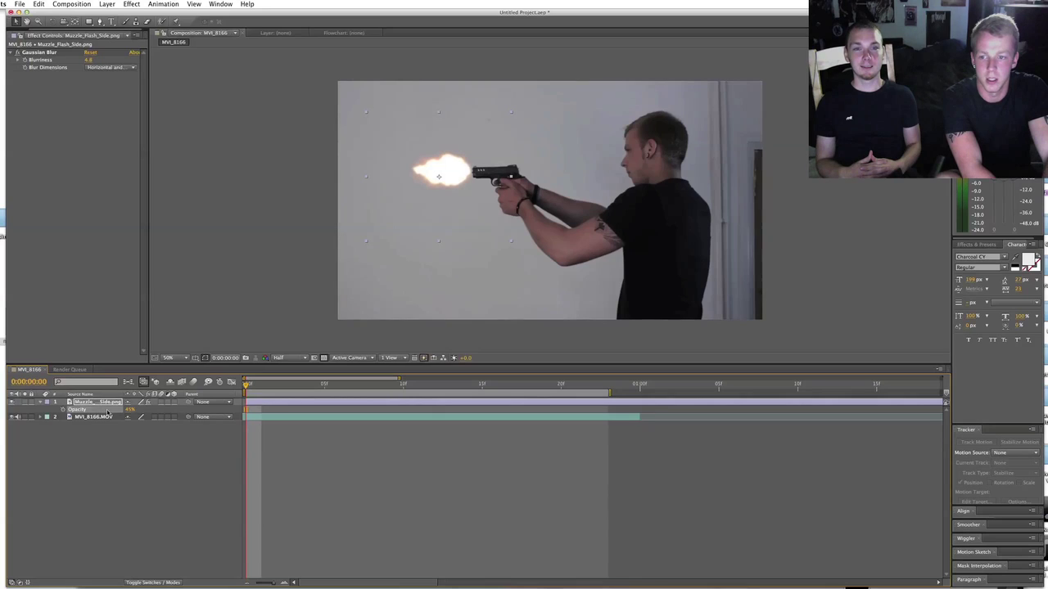
pyautogui.click(161, 494)
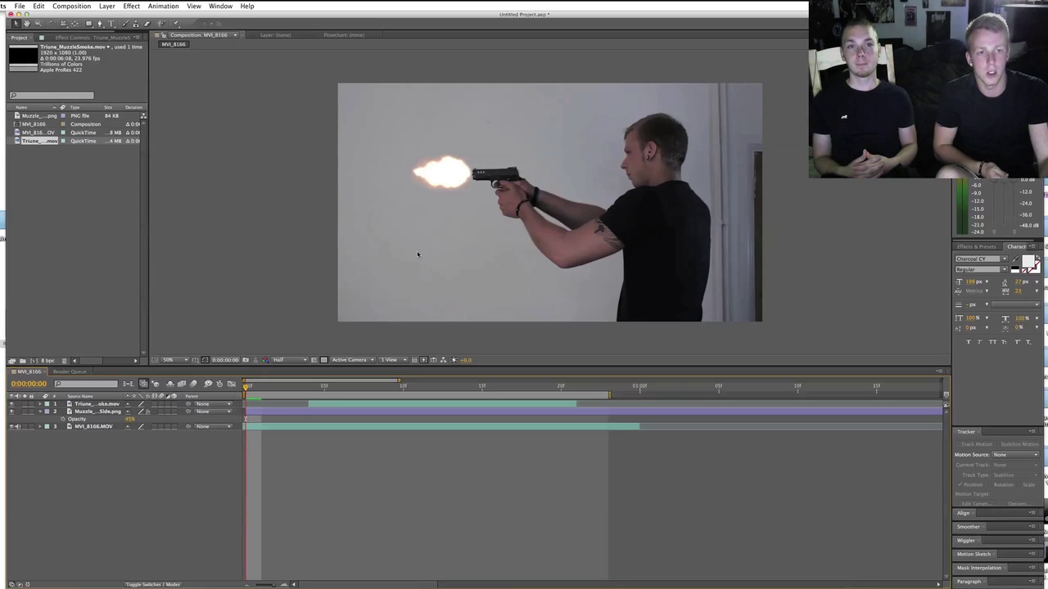
# - At frame 7, set the Triune_MuzzleSmoke.mov layer to Screen blending
pyautogui.press('pagedown')
pyautogui.press('pagedown')
pyautogui.press('pagedown')
pyautogui.press('pagedown')
pyautogui.press('pagedown')
pyautogui.press('pagedown')
pyautogui.press('pagedown')
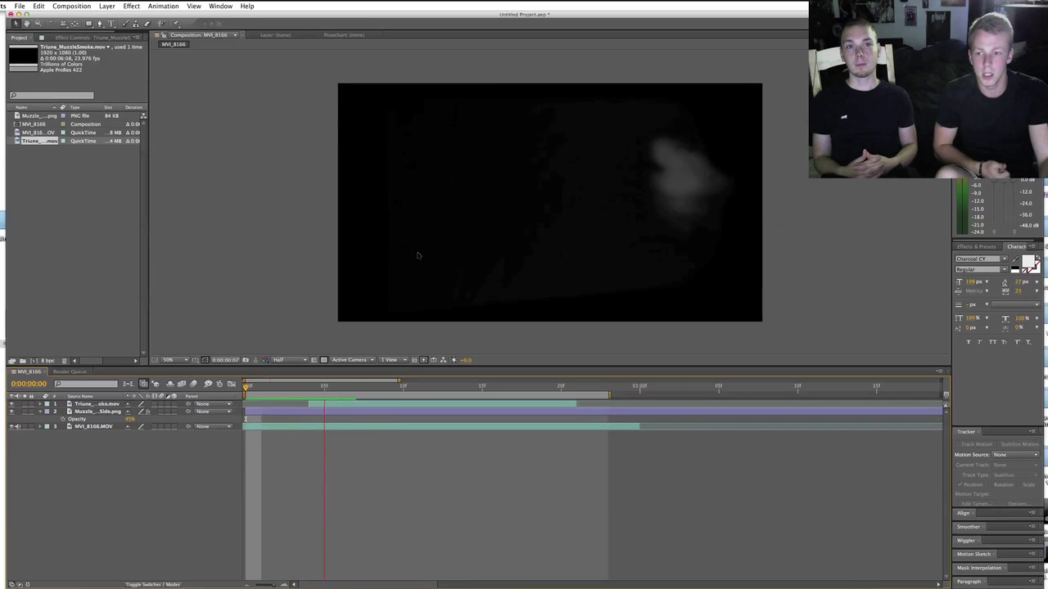
pyautogui.click(92, 404)
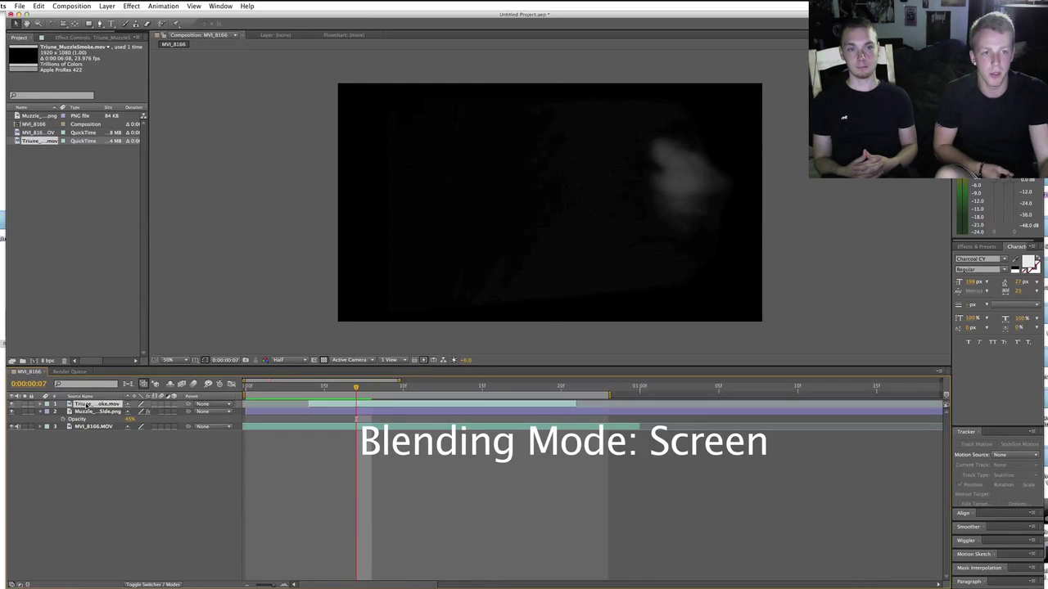
pyautogui.rightClick(92, 404)
pyautogui.moveTo(92, 405)
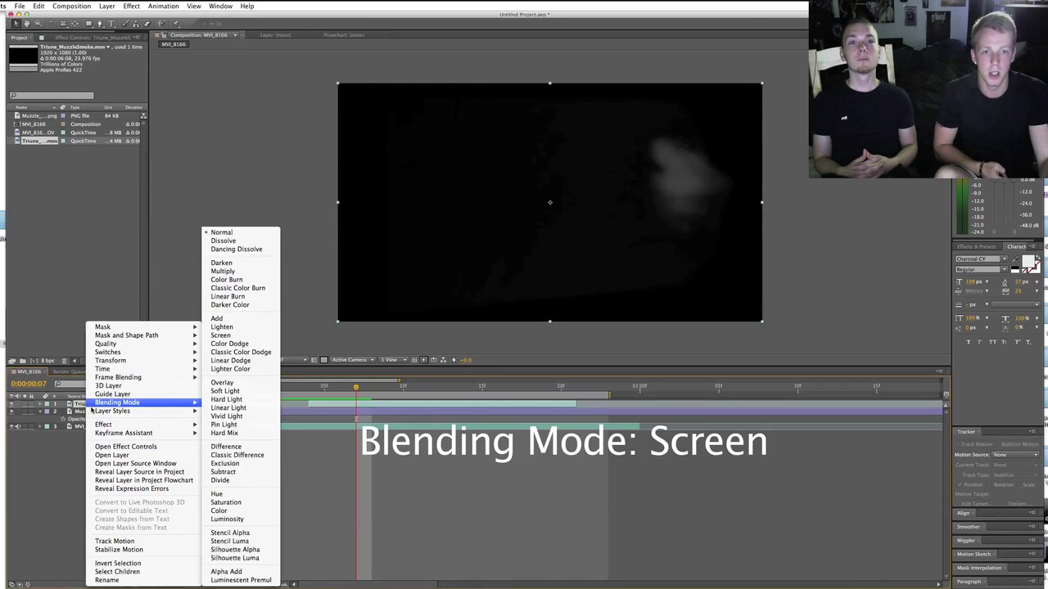
pyautogui.click(243, 336)
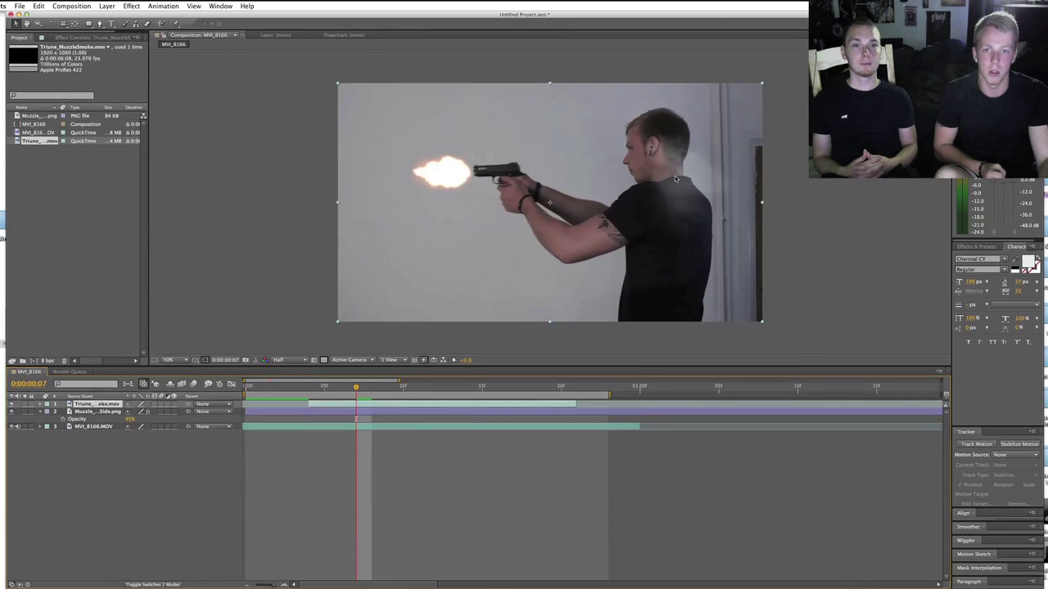
# - Shift the smoke left in the viewer so it meets the pistol's muzzle
pyautogui.moveTo(676, 178); pyautogui.dragTo(462, 171)
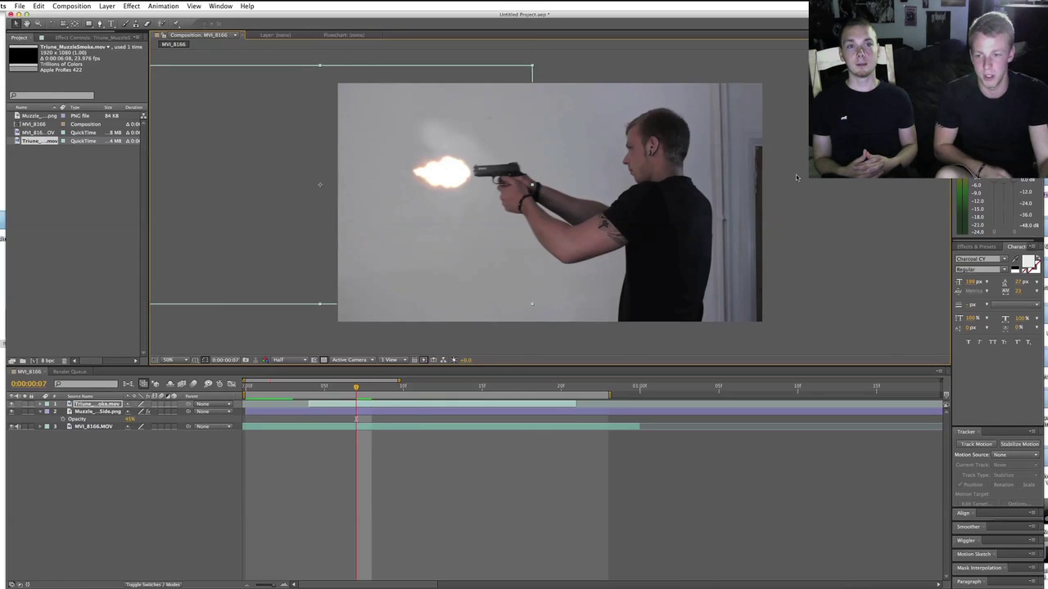
pyautogui.press('pagedown')
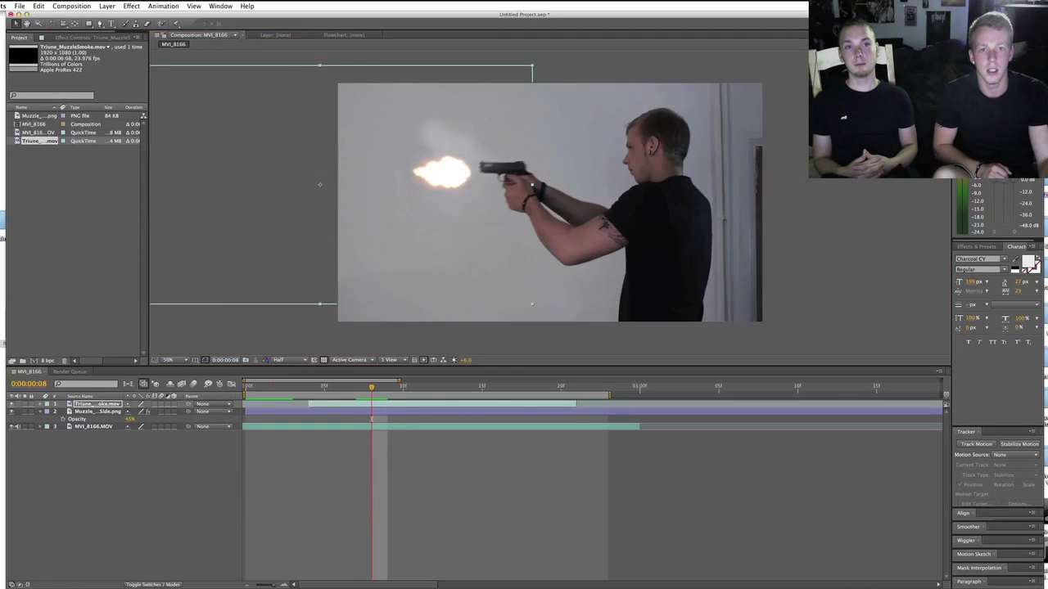
pyautogui.click(95, 412)
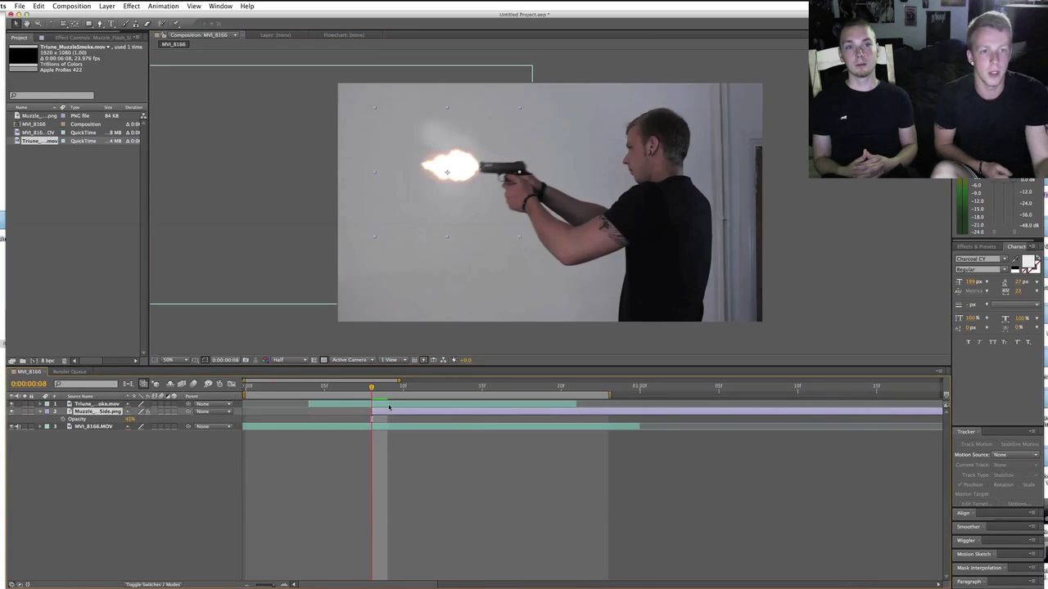
# - At frame 13, scale the smoke layer down around its centre
pyautogui.moveTo(491, 575)
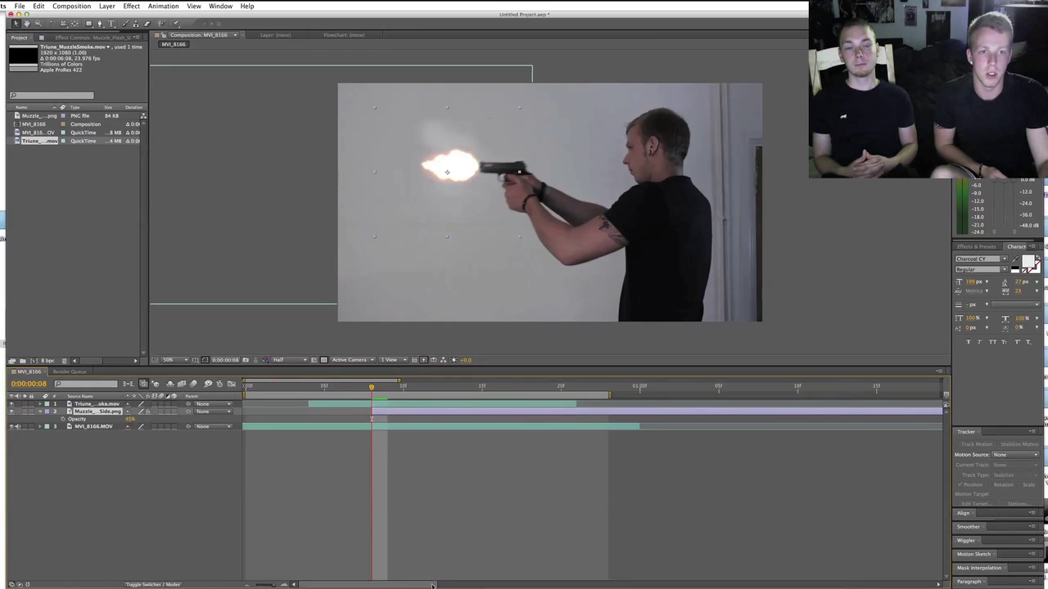
pyautogui.moveTo(433, 586); pyautogui.dragTo(946, 571)
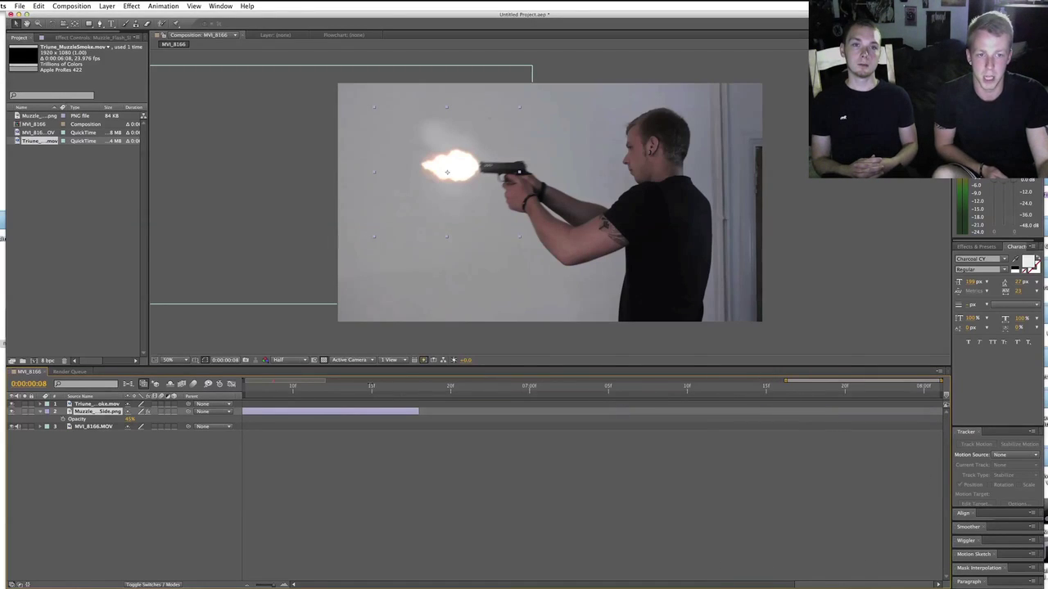
pyautogui.press('d')
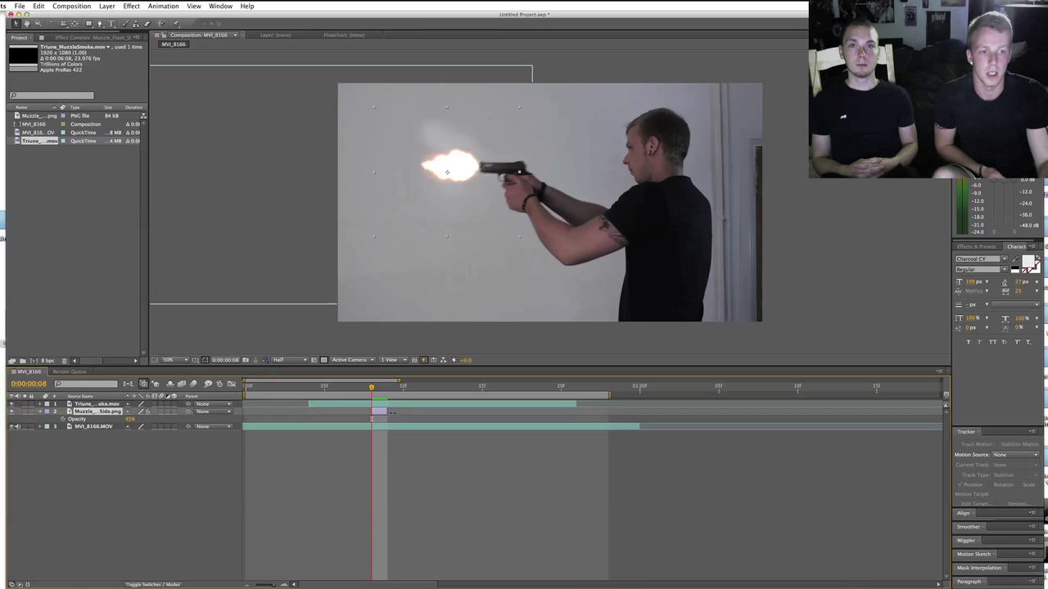
pyautogui.click(390, 536)
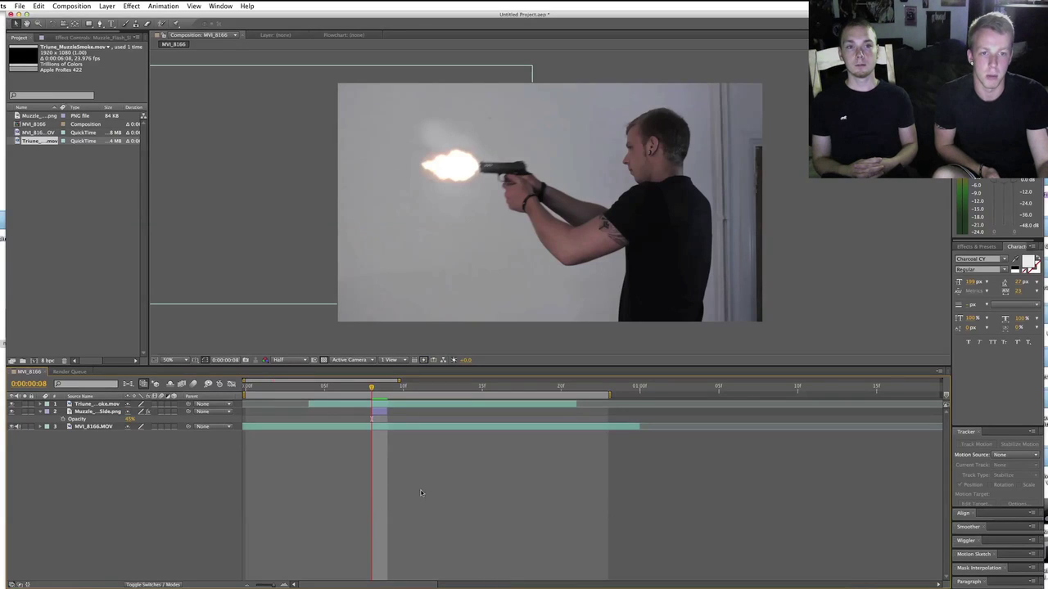
pyautogui.click(307, 392)
pyautogui.click(450, 385)
pyautogui.click(503, 303)
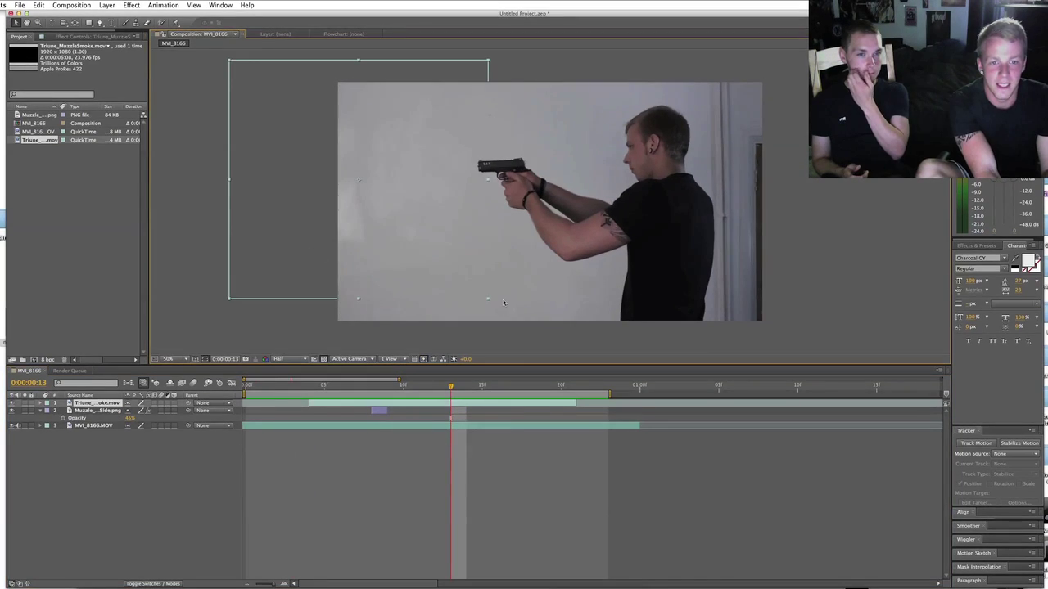
pyautogui.moveTo(490, 301); pyautogui.dragTo(446, 217)
pyautogui.click(346, 491)
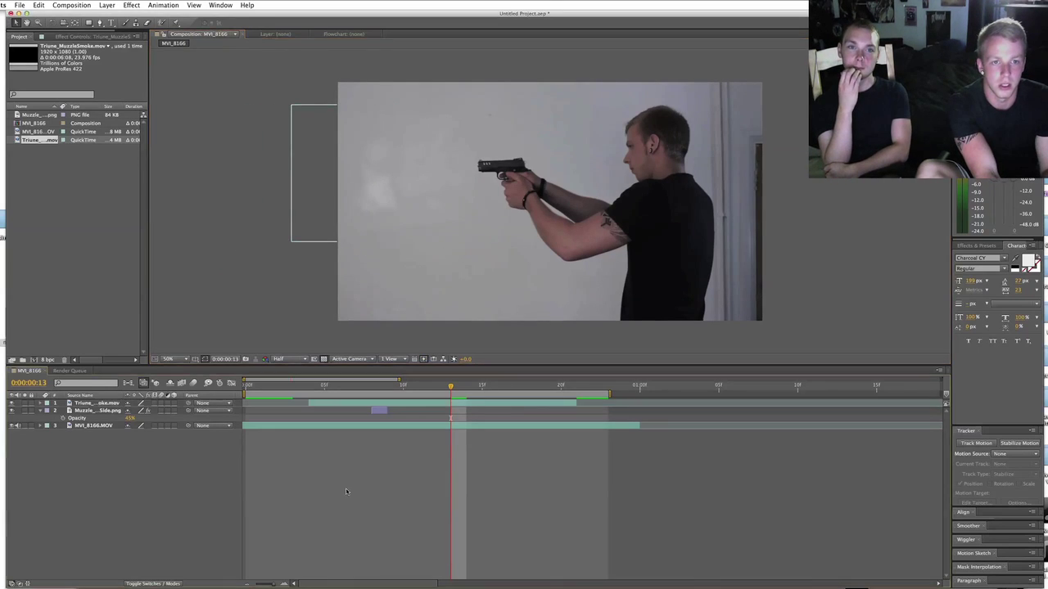
# - Preview the composition, then stop on the frame where the muzzle flash fires
pyautogui.press('space')
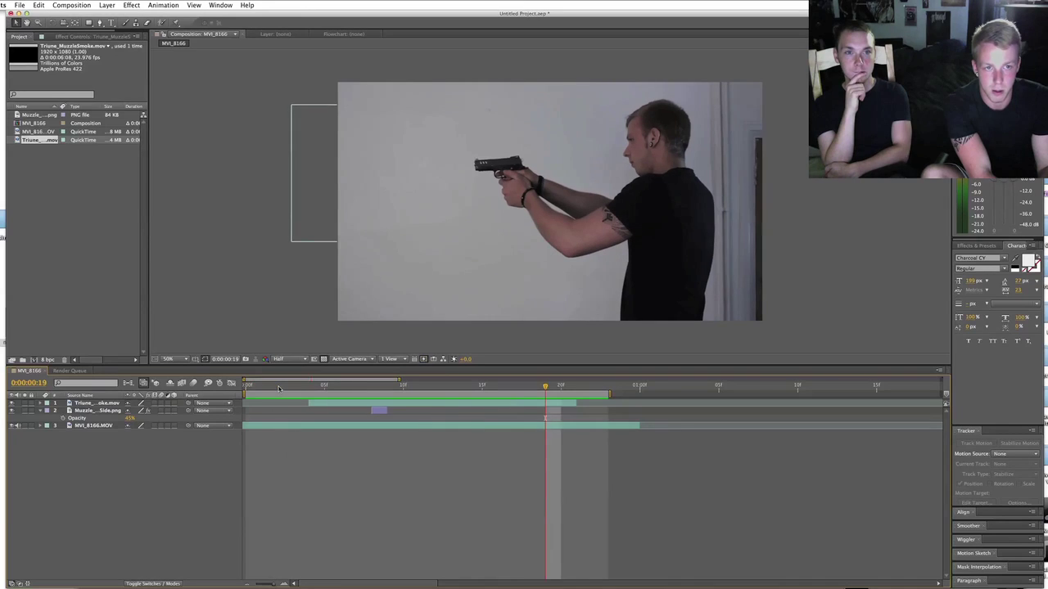
pyautogui.press('space')
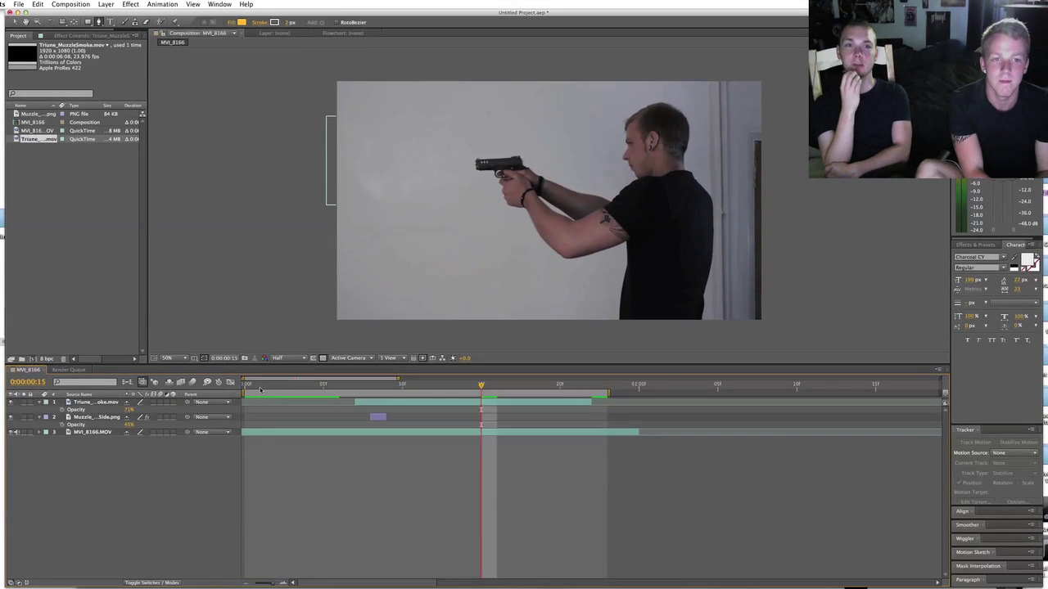
pyautogui.press('KP_0')
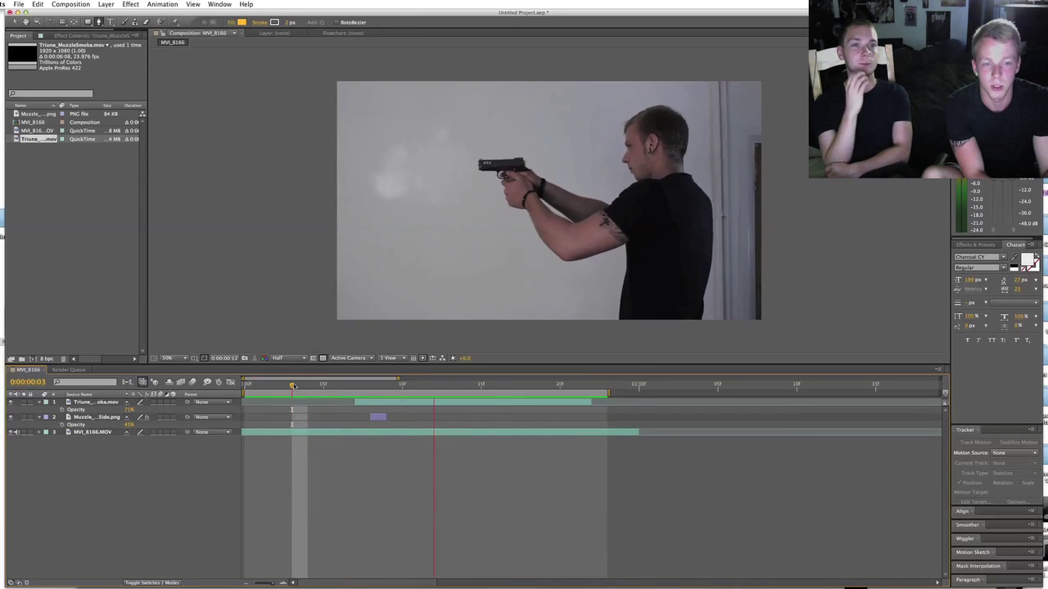
pyautogui.click(304, 385)
pyautogui.press('g')
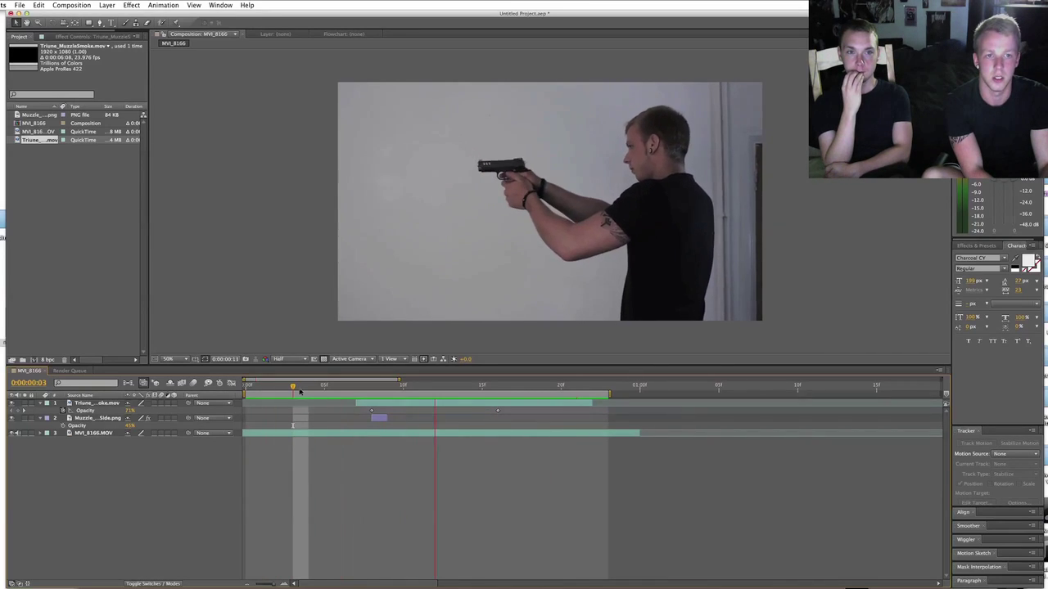
pyautogui.press('space')
pyautogui.moveTo(390, 387); pyautogui.dragTo(373, 386)
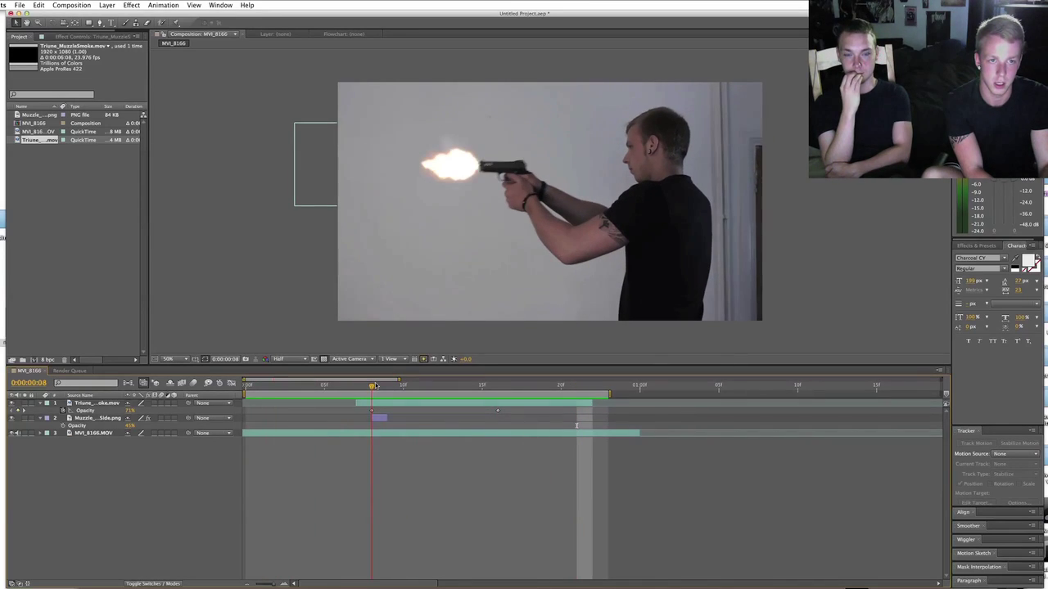
# - Duplicate the MVI_8166.MOV footage layer and set the top copy to Add blending
pyautogui.click(84, 434)
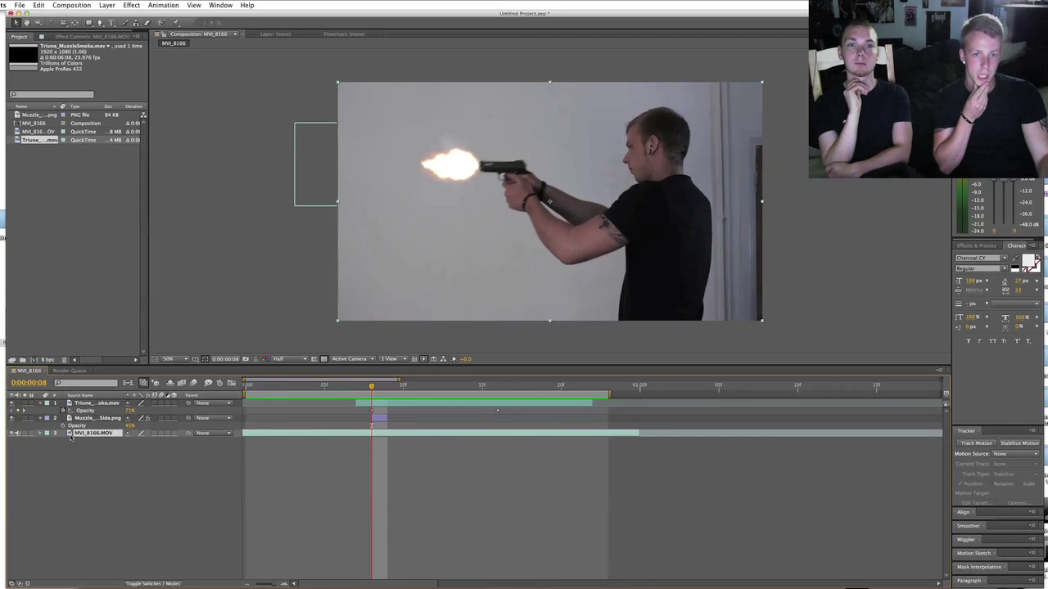
pyautogui.press('super+d')
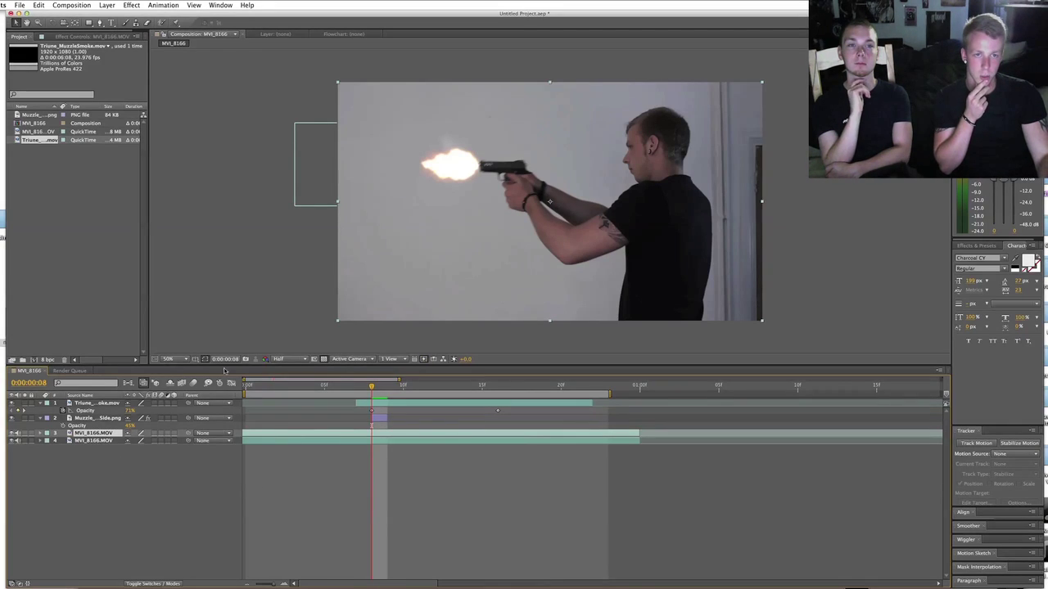
pyautogui.rightClick(113, 432)
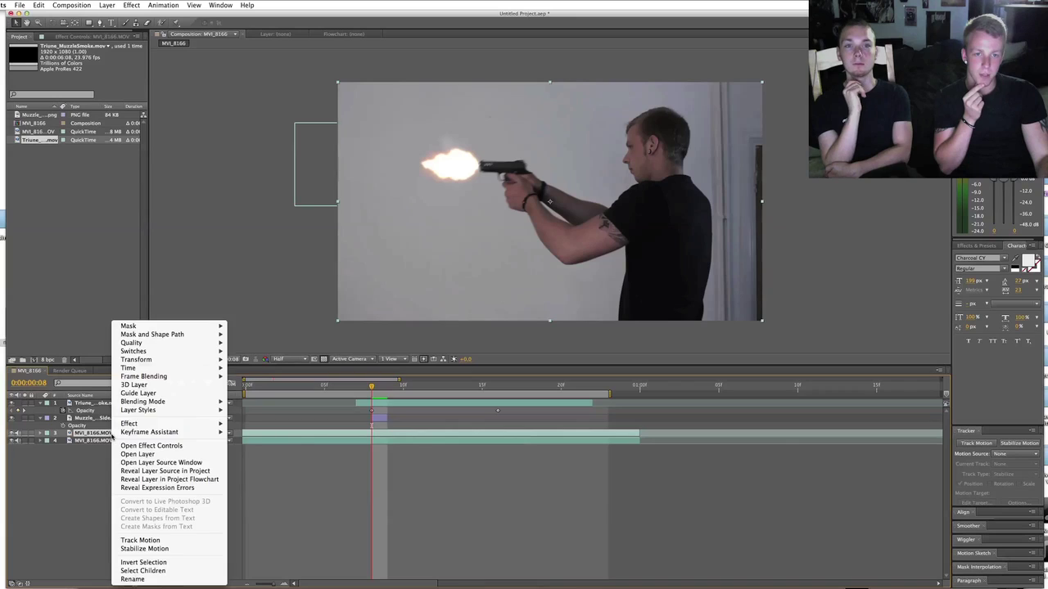
pyautogui.moveTo(222, 399)
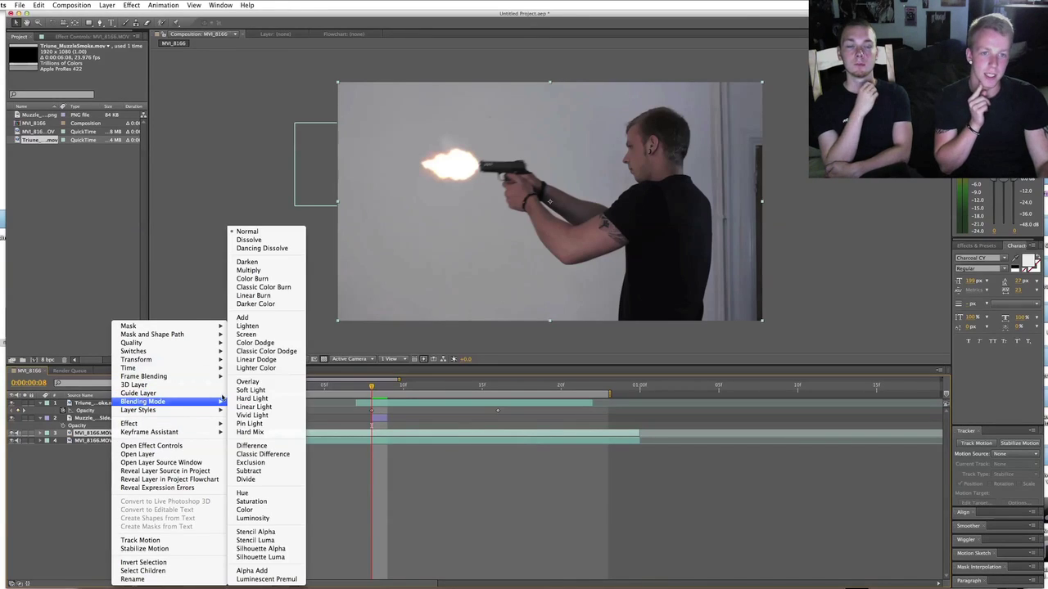
pyautogui.click(265, 317)
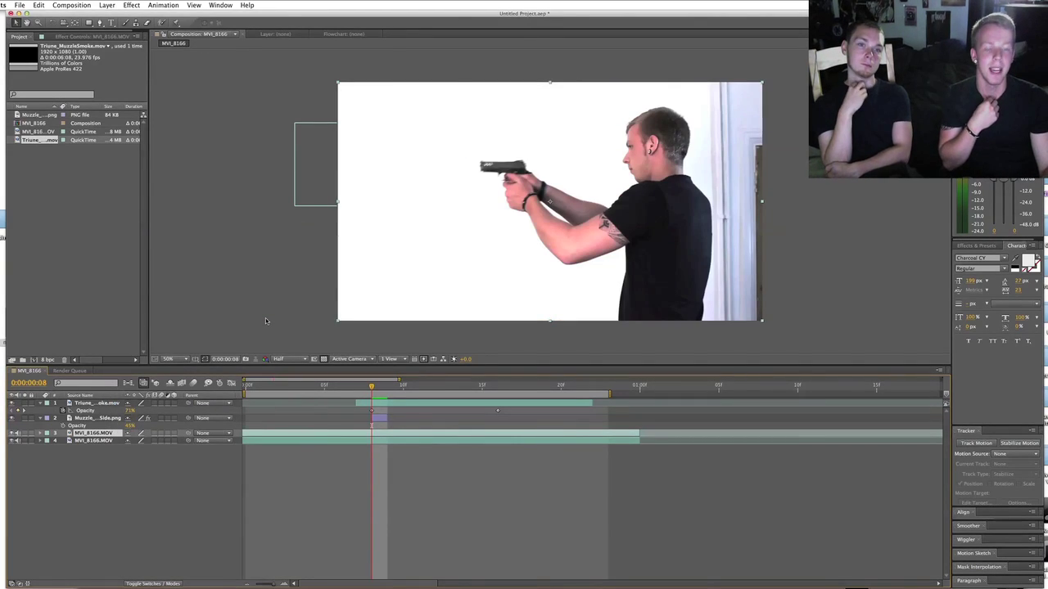
pyautogui.click(100, 22)
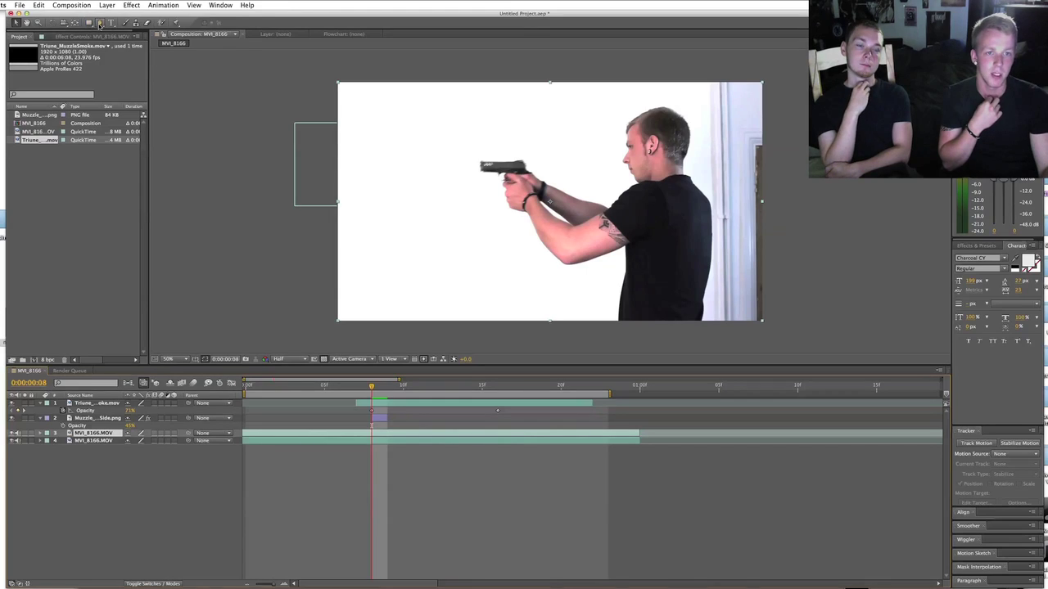
# - Draw a closed mask around the wall area in front of the muzzle
pyautogui.click(507, 142)
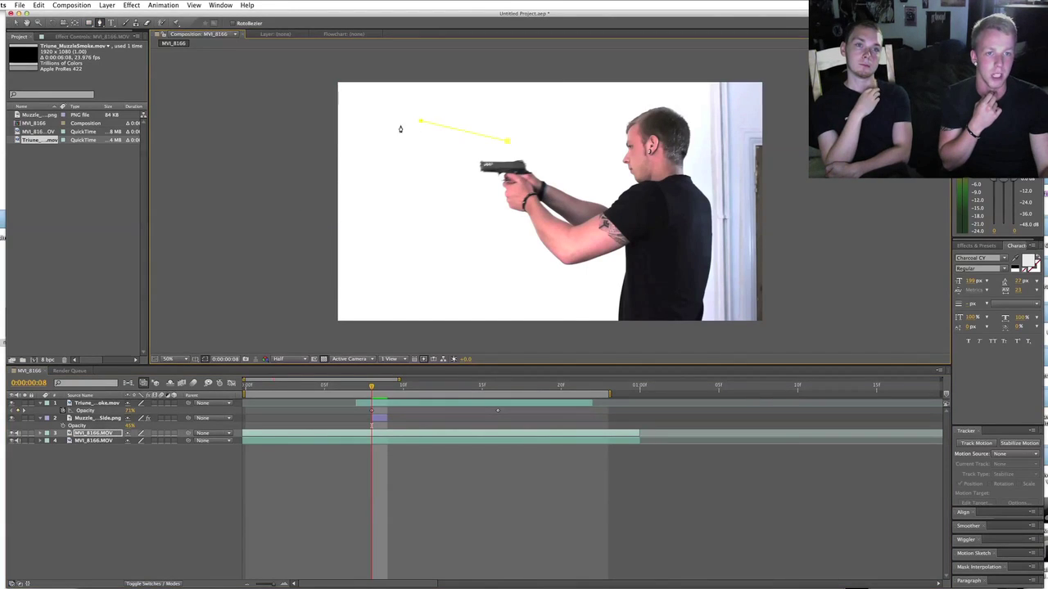
pyautogui.click(369, 112)
pyautogui.click(353, 146)
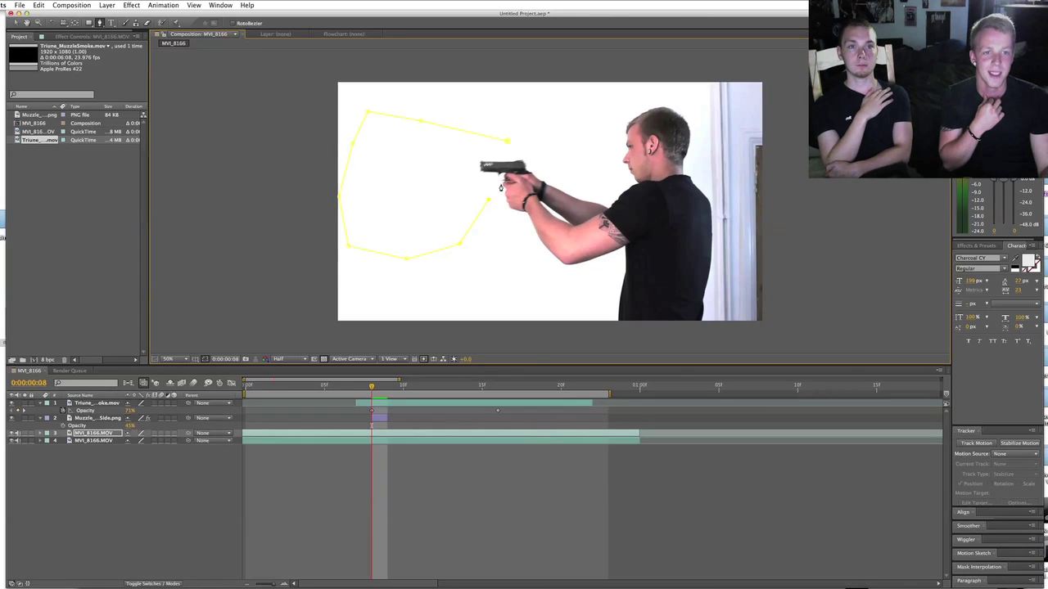
pyautogui.click(501, 181)
pyautogui.click(507, 144)
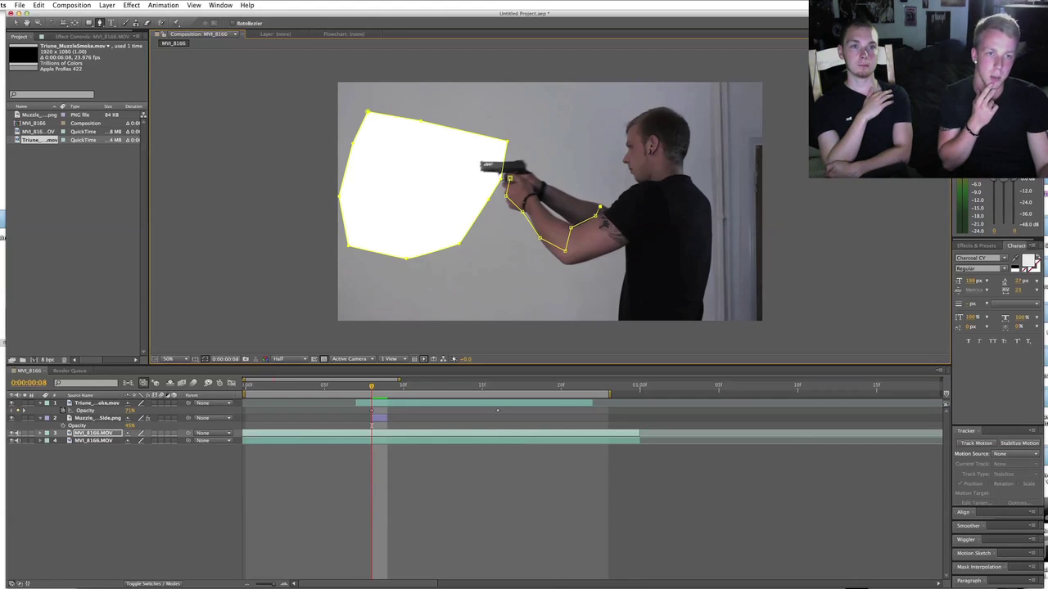
# - Add closed masks around the outstretched arms and the face
pyautogui.click(510, 176)
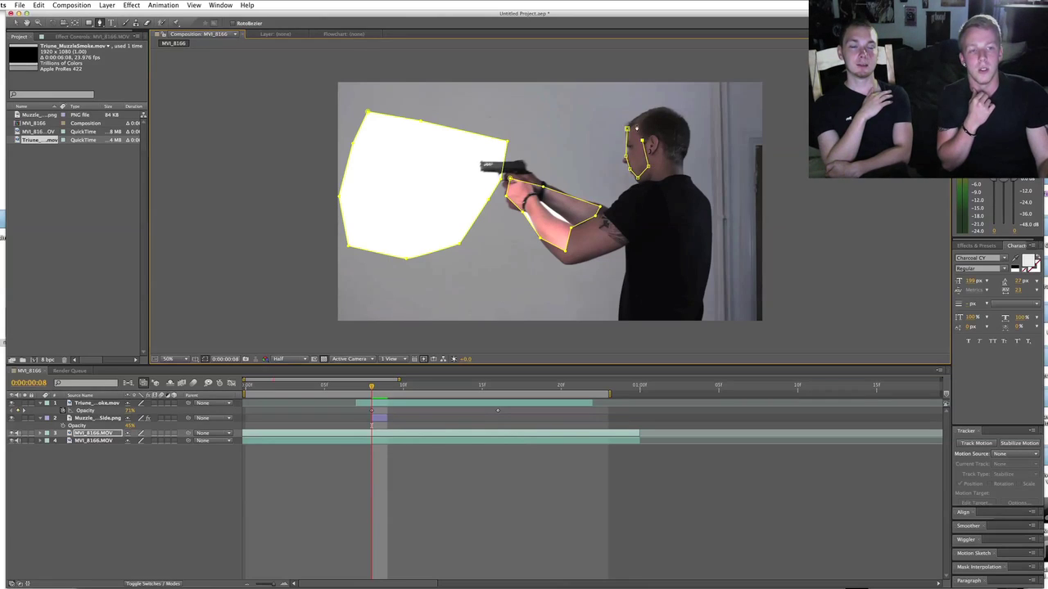
pyautogui.click(634, 122)
pyautogui.click(627, 130)
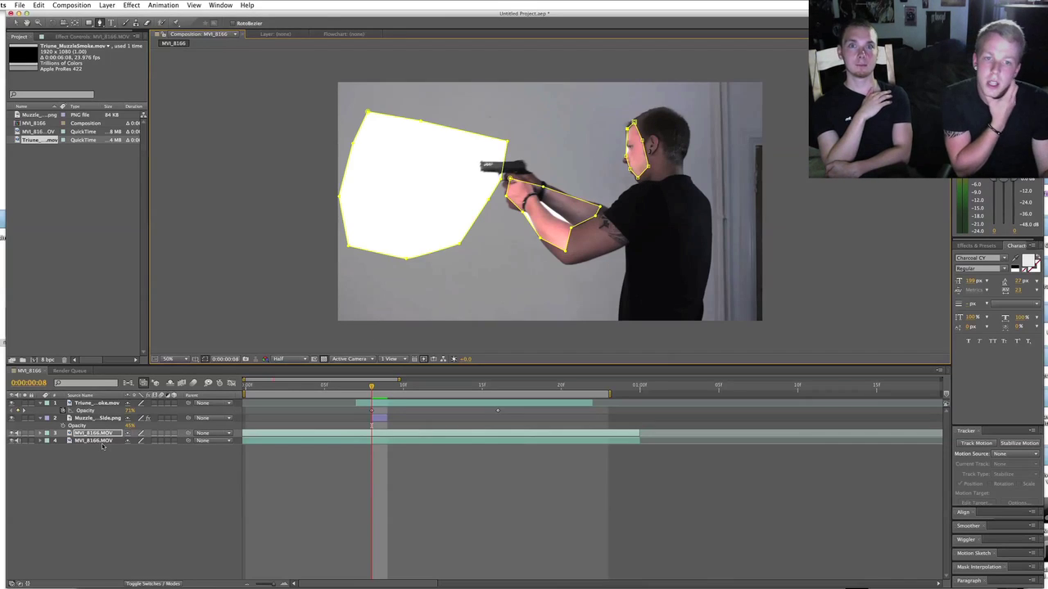
# - Feather all three masks by 614.6 pixels and show the glow layer's Opacity
pyautogui.press('m')
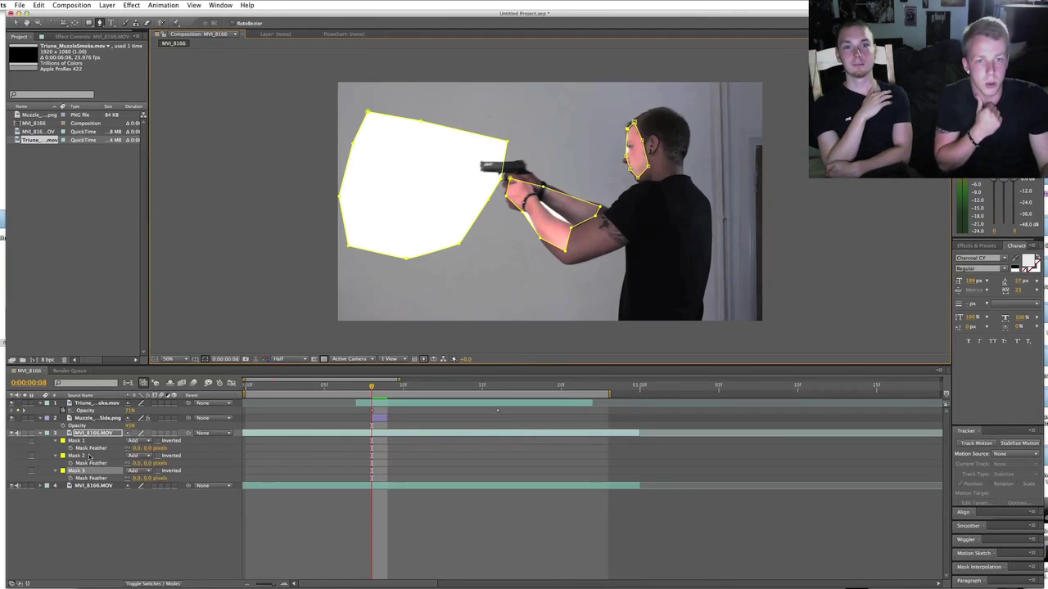
pyautogui.click(94, 442)
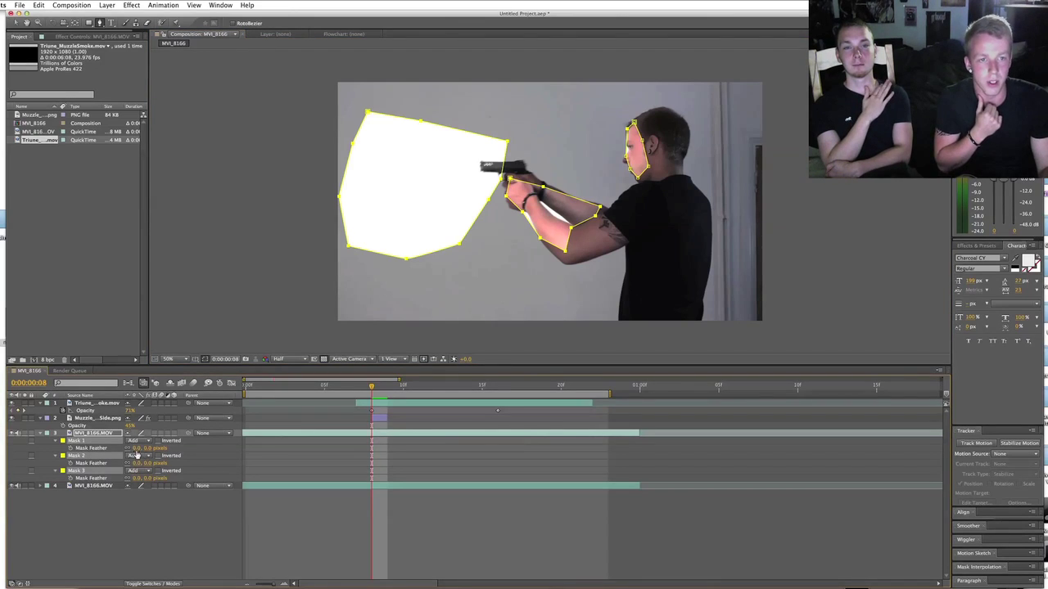
pyautogui.moveTo(135, 447); pyautogui.dragTo(411, 456)
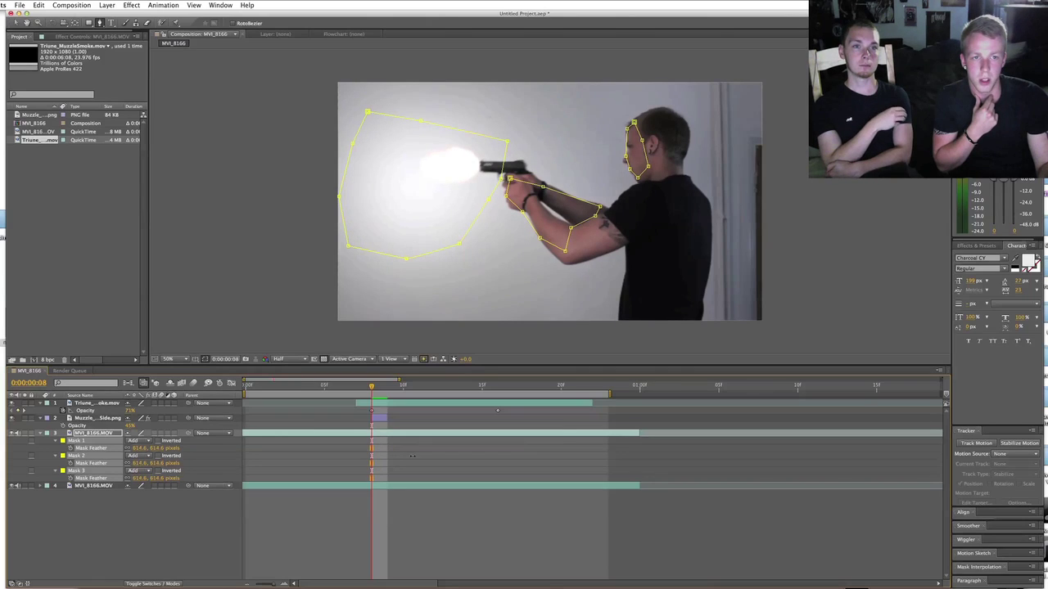
pyautogui.press('t')
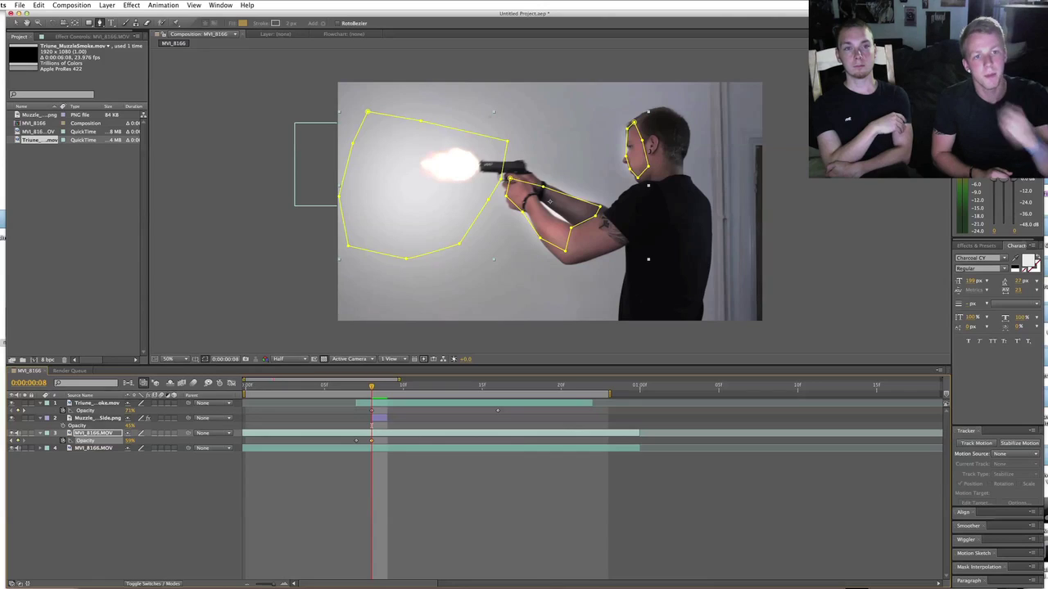
# - Two frames later, keyframe the glow layer's Opacity down to 0%
pyautogui.press('pagedown')
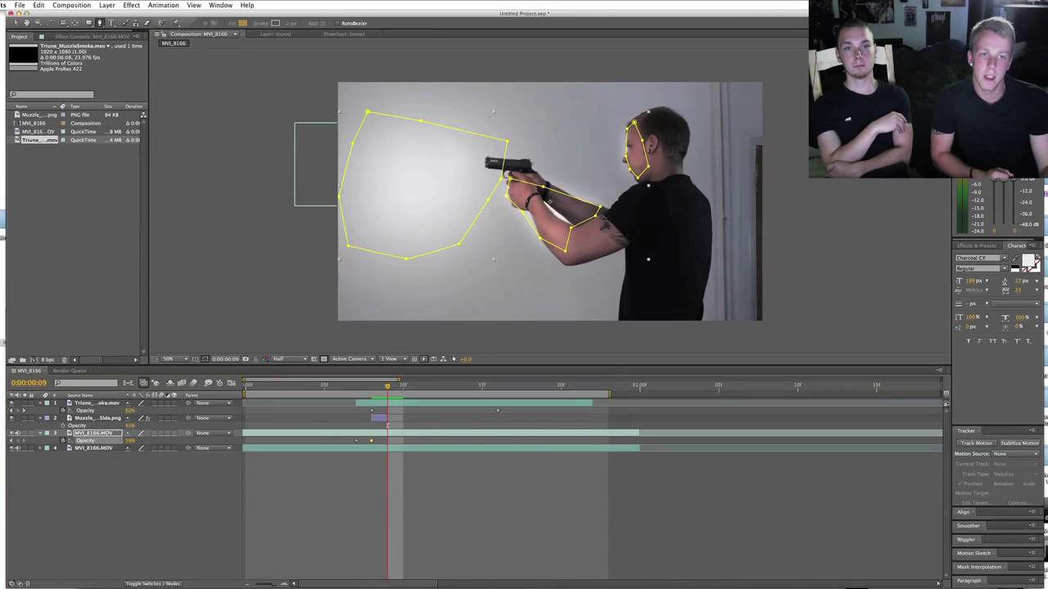
pyautogui.press('pagedown')
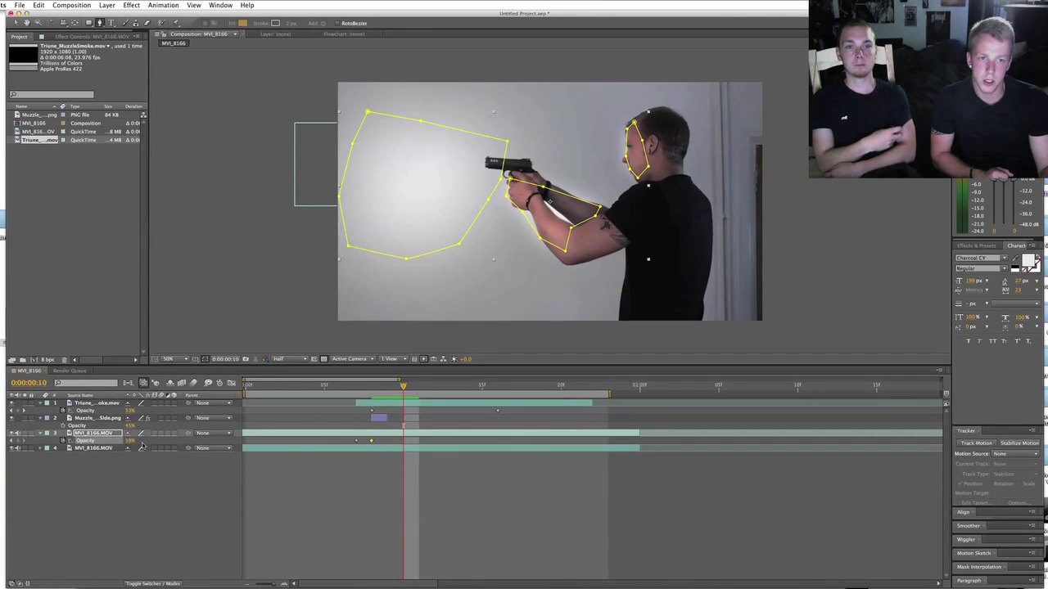
pyautogui.moveTo(131, 440); pyautogui.dragTo(90, 442)
pyautogui.click(294, 501)
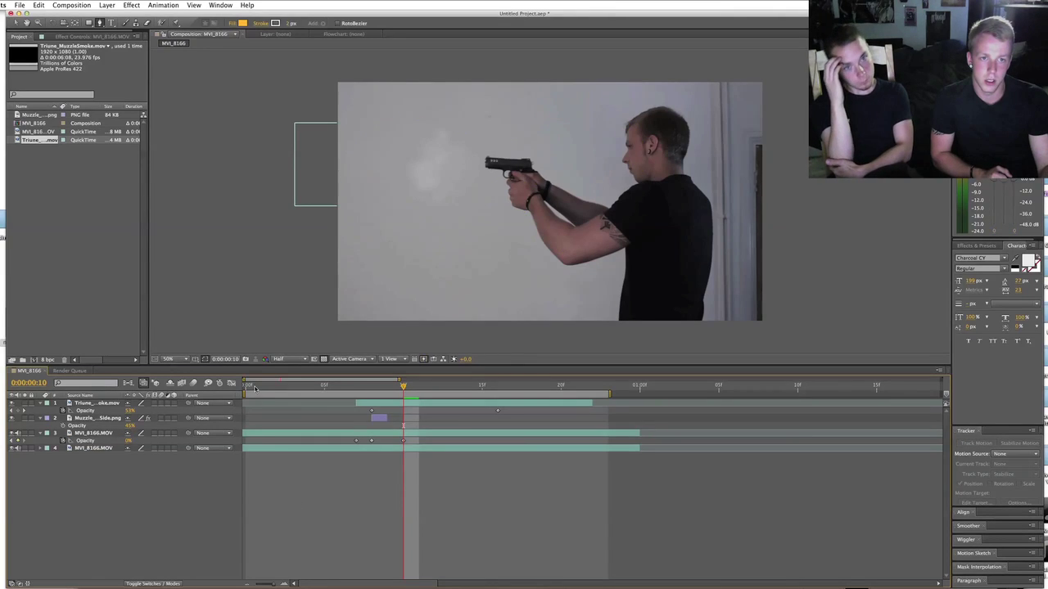
# - Preview the glow flashing together with the muzzle flash
pyautogui.press('KP_0')
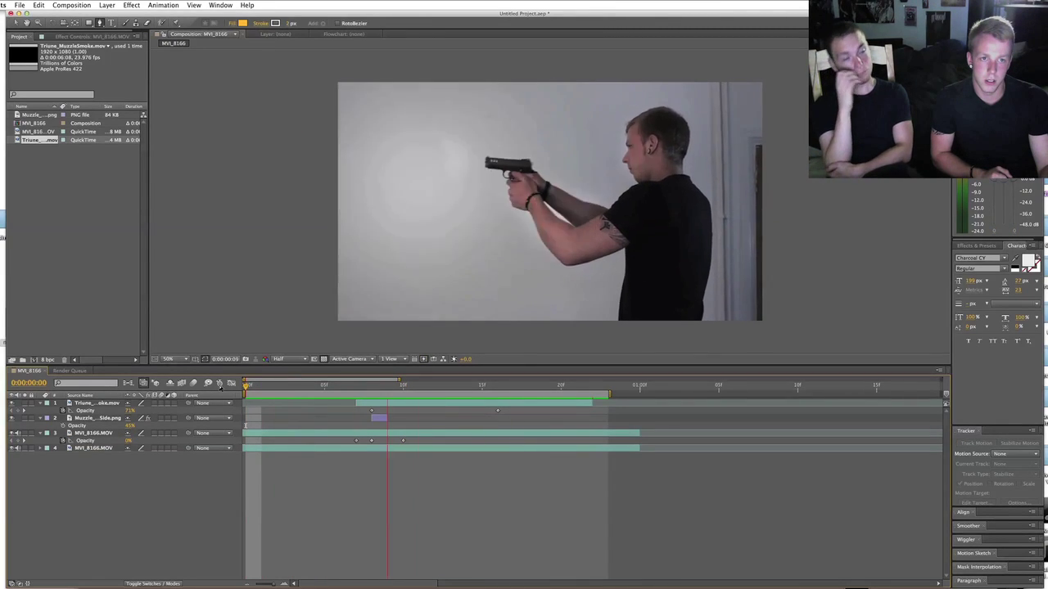
pyautogui.click(180, 421)
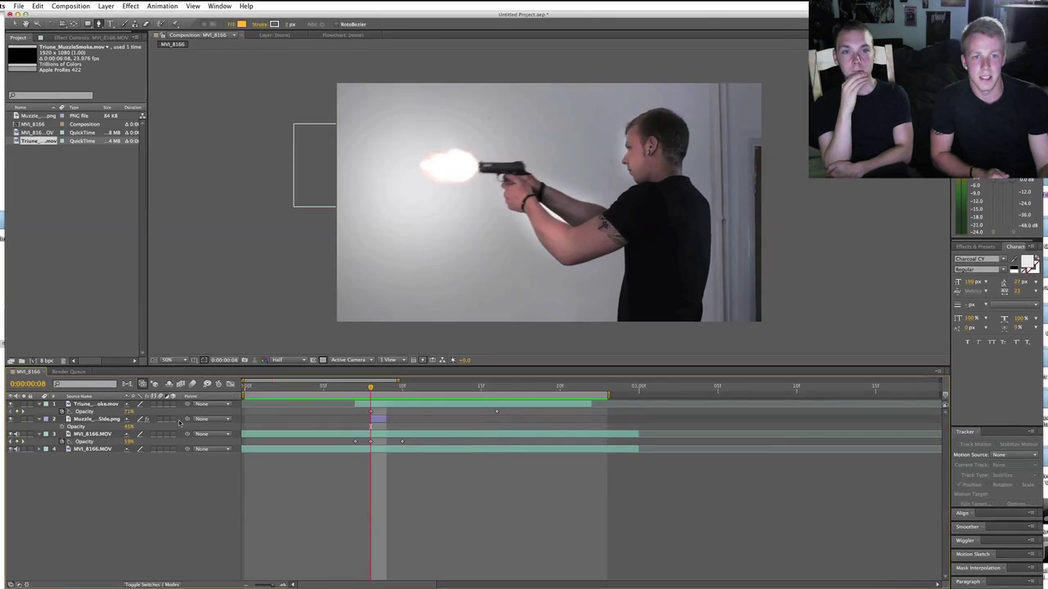
pyautogui.click(127, 442)
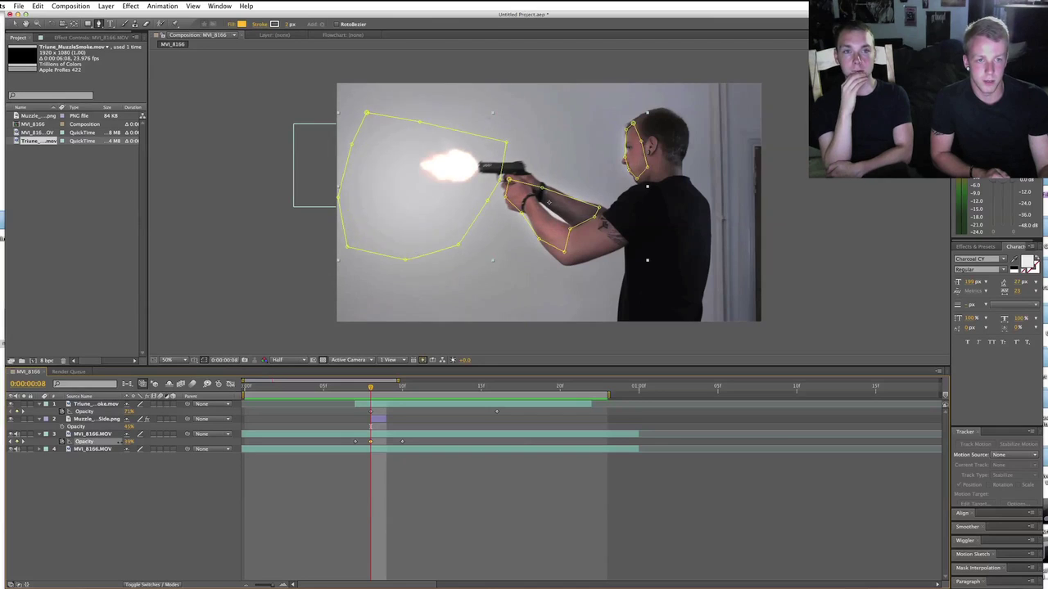
pyautogui.click(270, 476)
pyautogui.press('space')
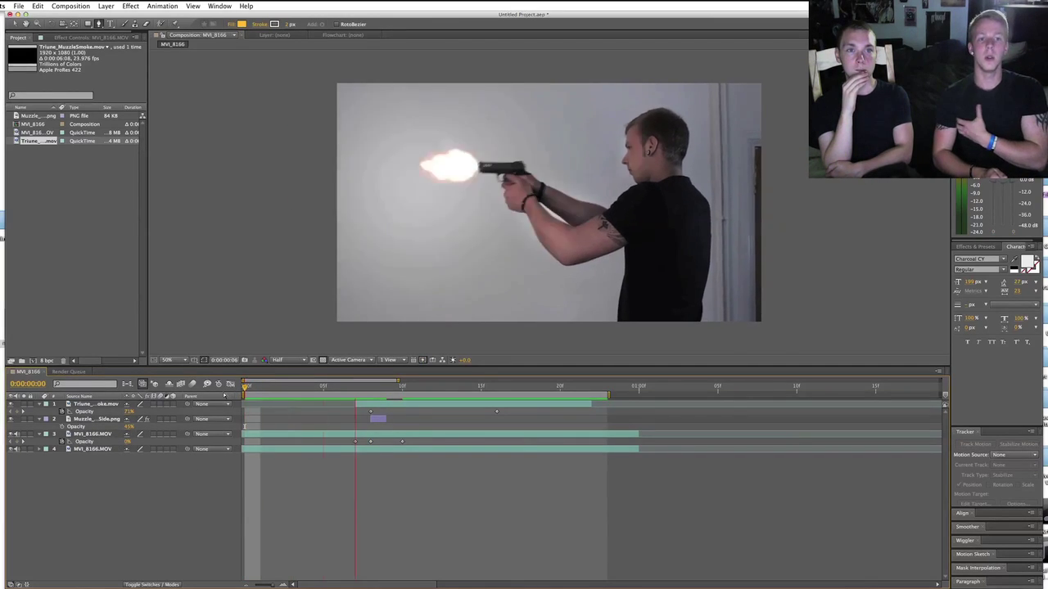